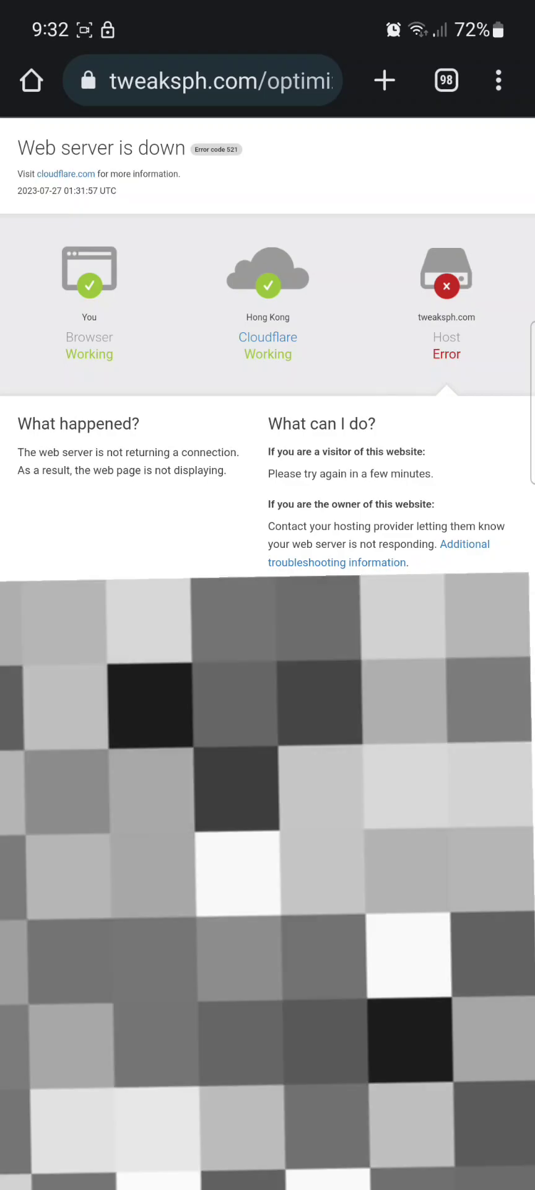
Step: Highlight the Error code 521 message on the tweaksph.com error page, then zoom back out
scroll(246, 258, "up", 3)
scroll(297, 425, "up", 2)
scroll(314, 513, "up", 1)
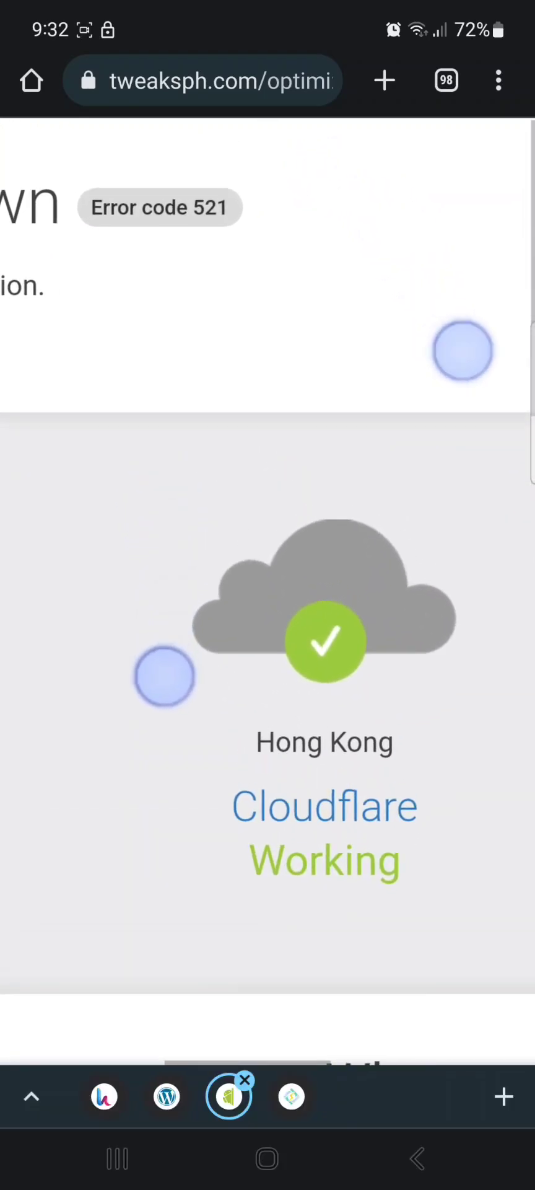
mouse_move(313, 191)
left_mouse_down()
mouse_move(32, 247)
mouse_move(192, 149)
left_mouse_up()
scroll(267, 558, "down", 3)
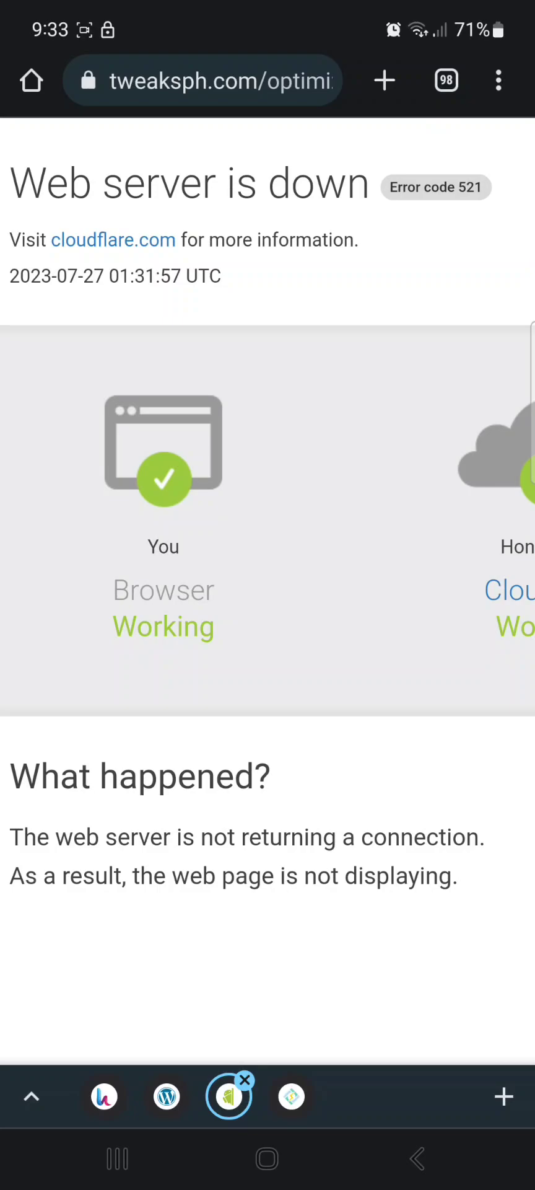
double_click(268, 805)
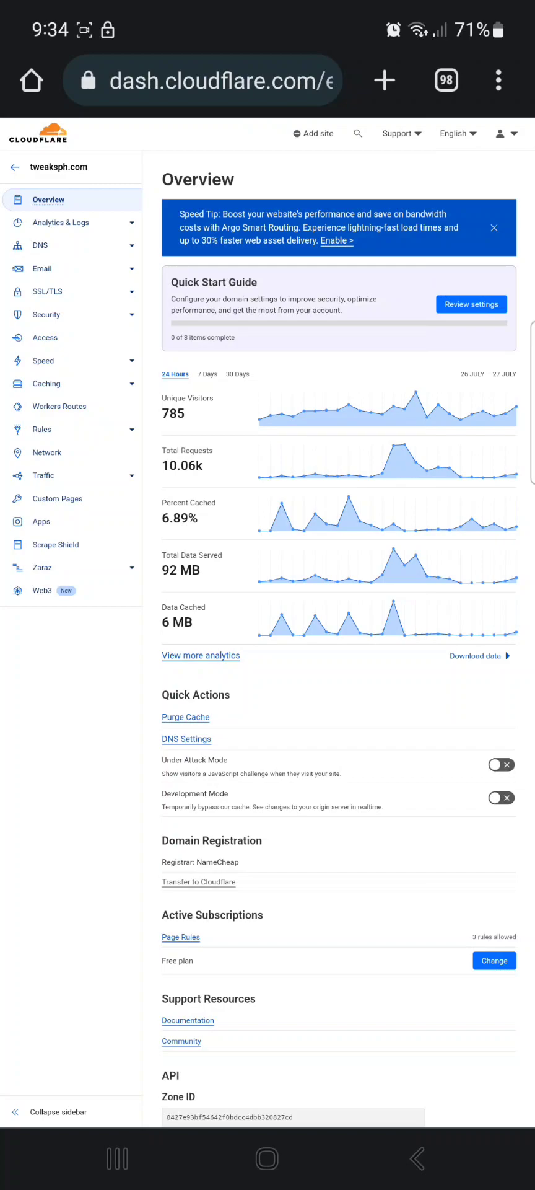
Step: Open the tweaksph.com overview (785 visitors, 10.06k requests) and zoom to read the sidebar sections
left_click(279, 121)
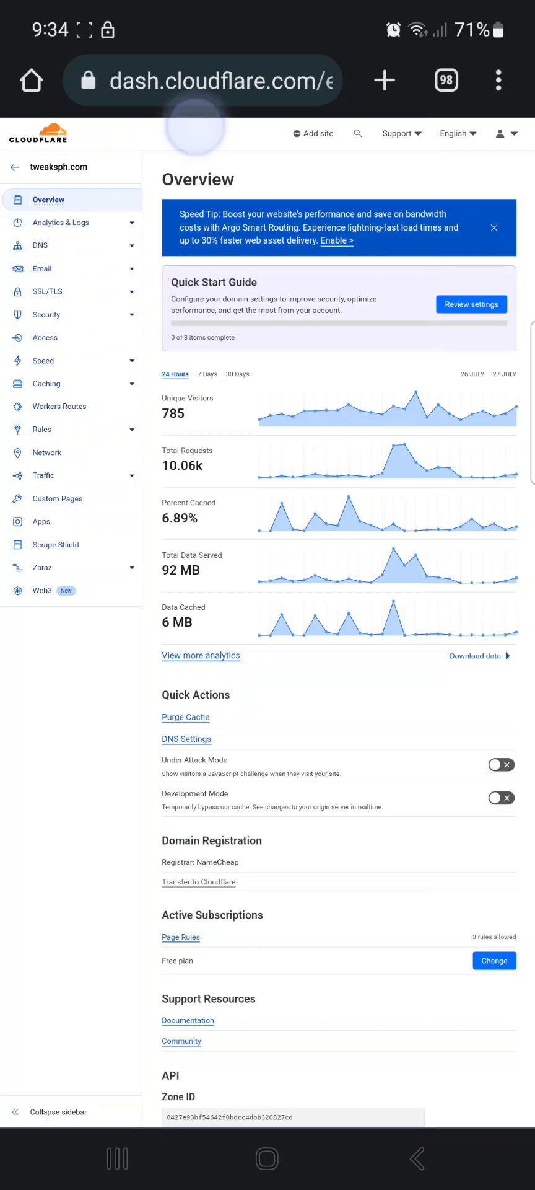
double_click(87, 271)
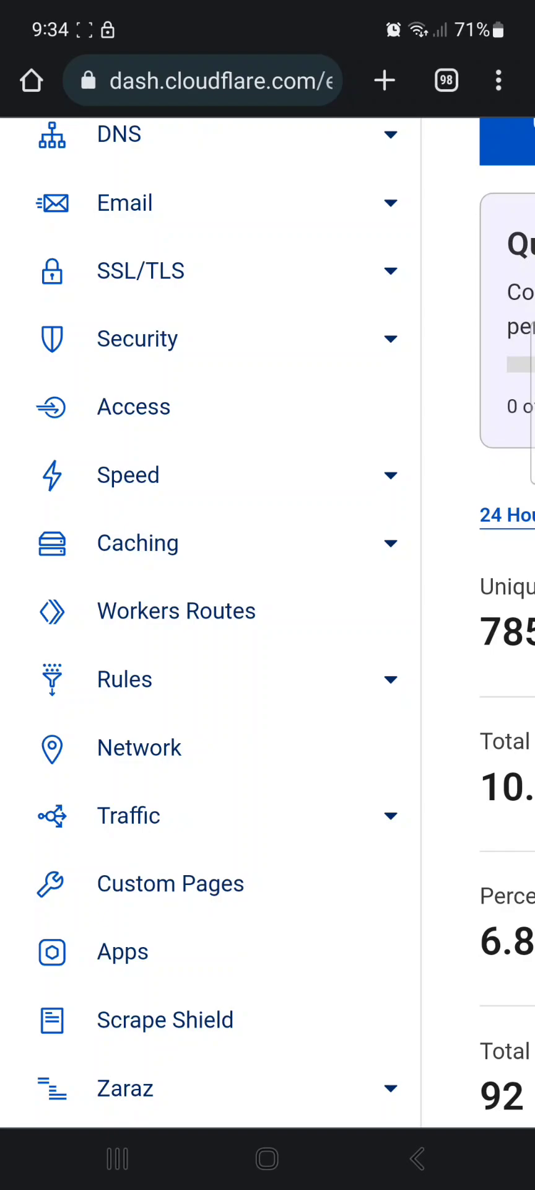
double_click(307, 137)
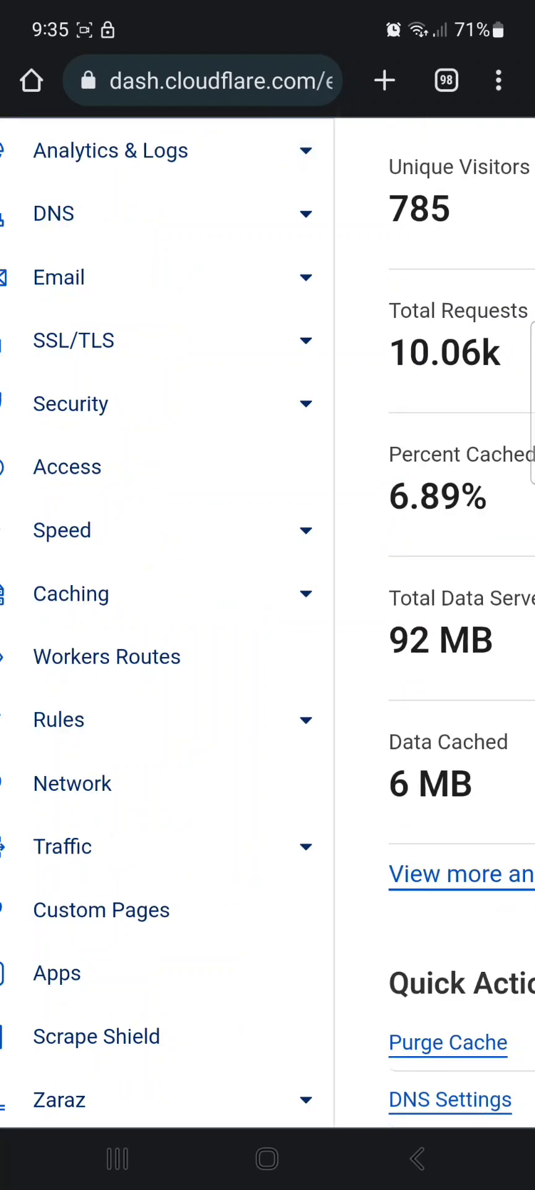
Step: Open the SSL/TLS overview and mark the Full (strict) and Flexible encryption modes
left_click(98, 329)
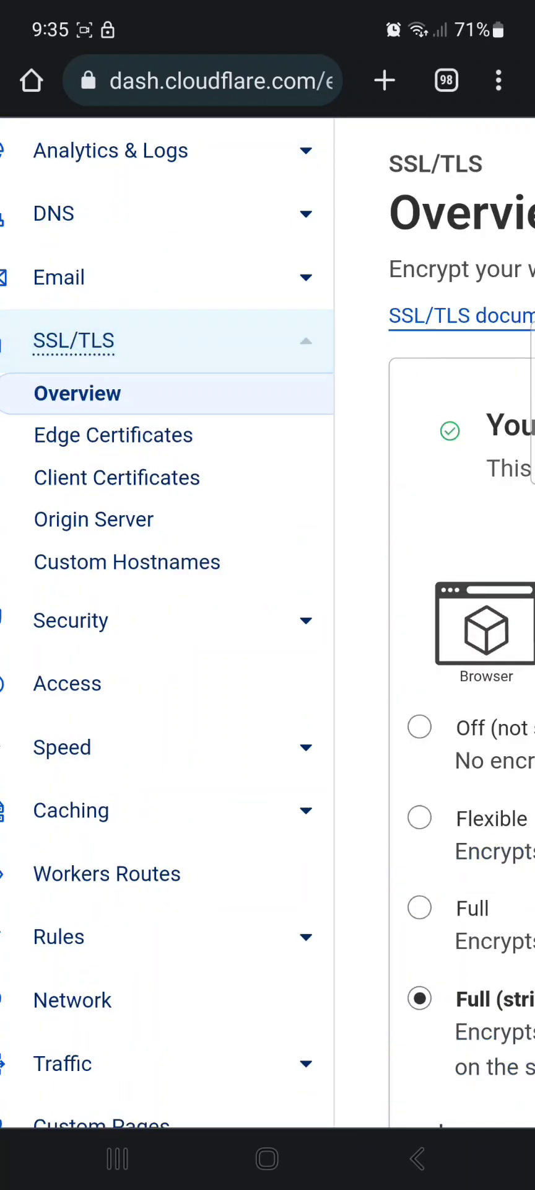
double_click(374, 369)
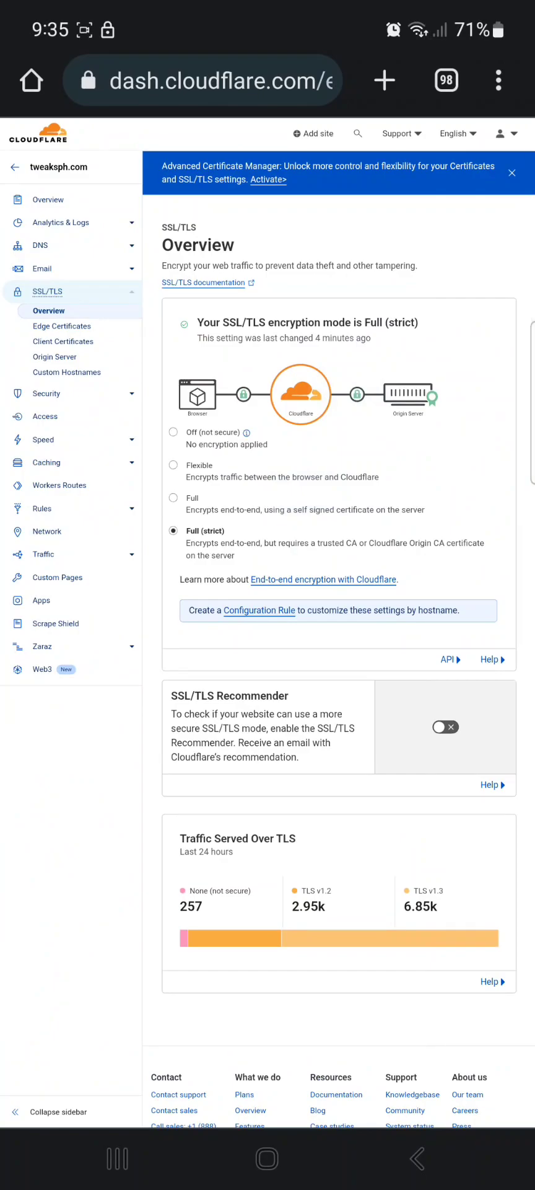
scroll(349, 432, "up", 5)
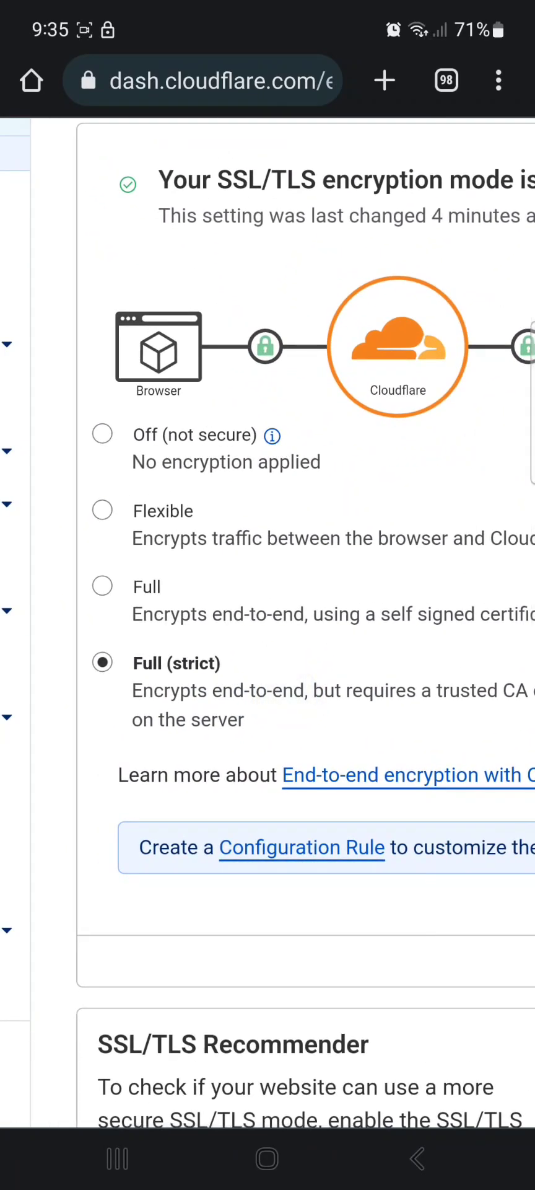
left_click(198, 109)
left_click_drag(69, 704, 316, 688)
mouse_move(66, 544)
left_mouse_down()
mouse_move(256, 457)
mouse_move(94, 578)
left_mouse_up()
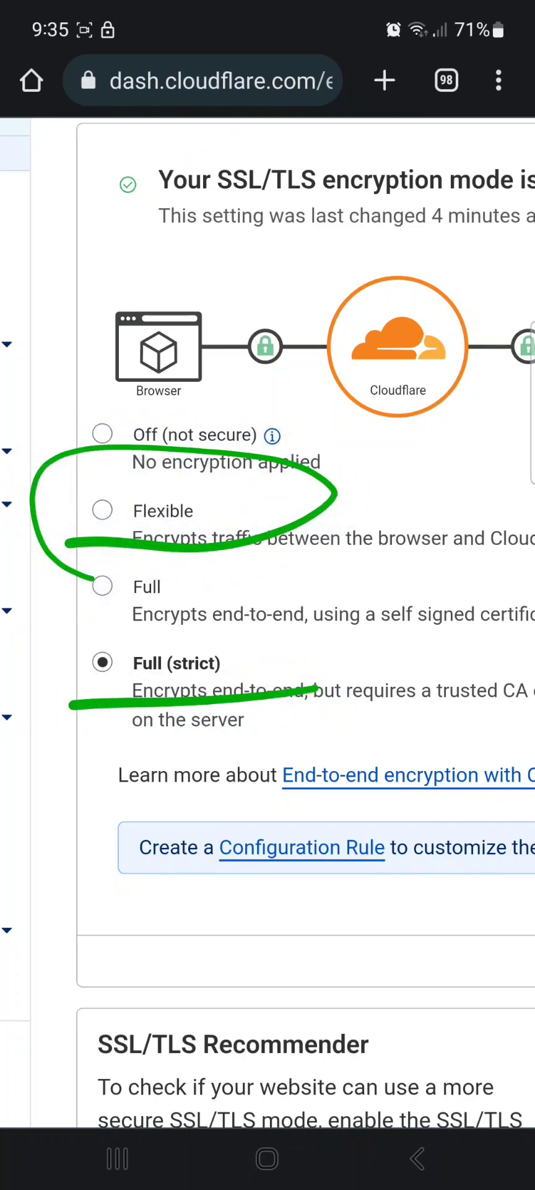
Step: Underline the Full and Full (strict) modes, circle Flexible, and choose Flexible
left_click(186, 117)
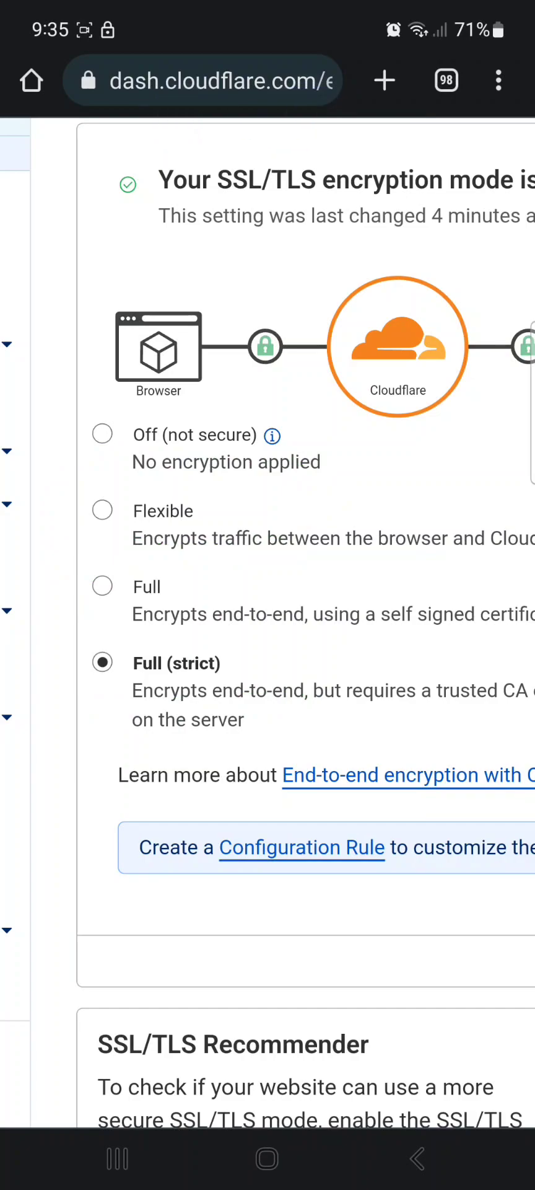
left_click_drag(57, 610, 291, 613)
left_click_drag(88, 720, 338, 689)
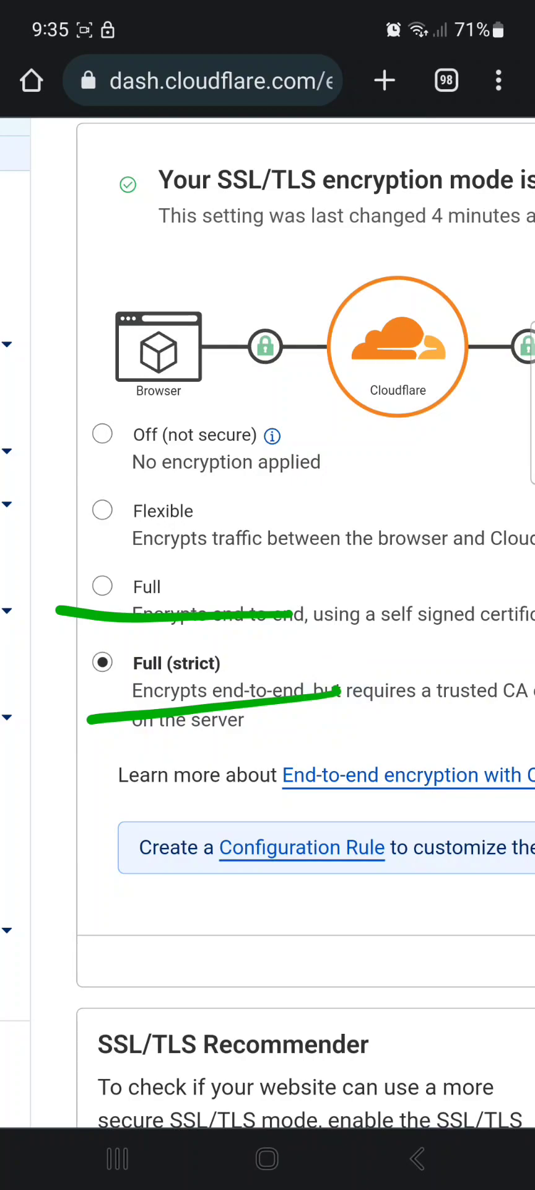
mouse_move(56, 541)
left_mouse_down()
mouse_move(252, 552)
mouse_move(32, 504)
mouse_move(71, 570)
left_mouse_up()
left_click(199, 93)
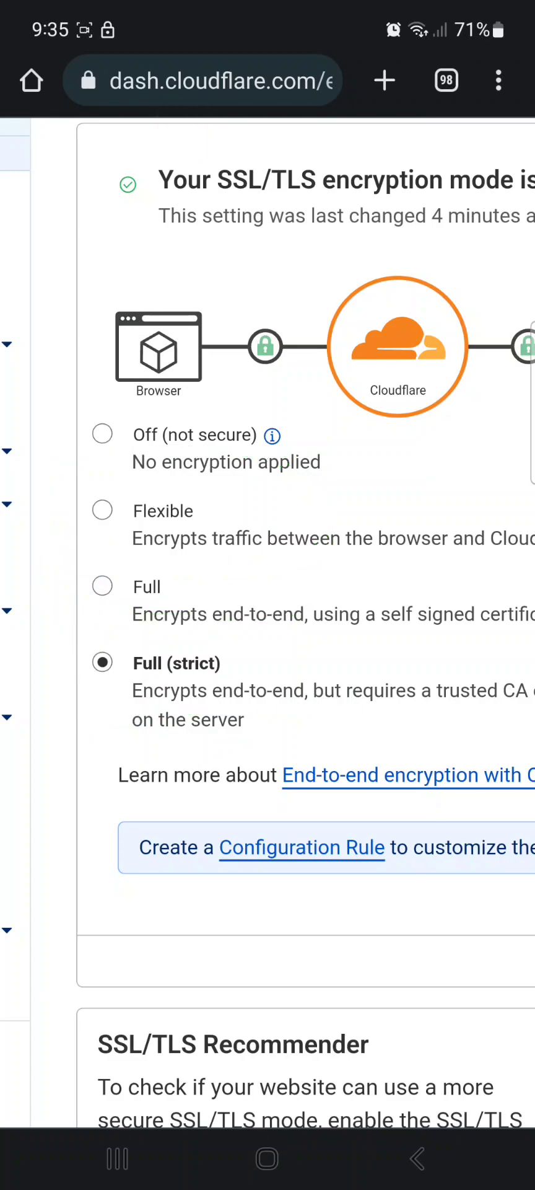
left_click(174, 466)
Step: Confirm the Flexible encryption mode and annotate the updated card, pointing toward DNS next
left_click(180, 457)
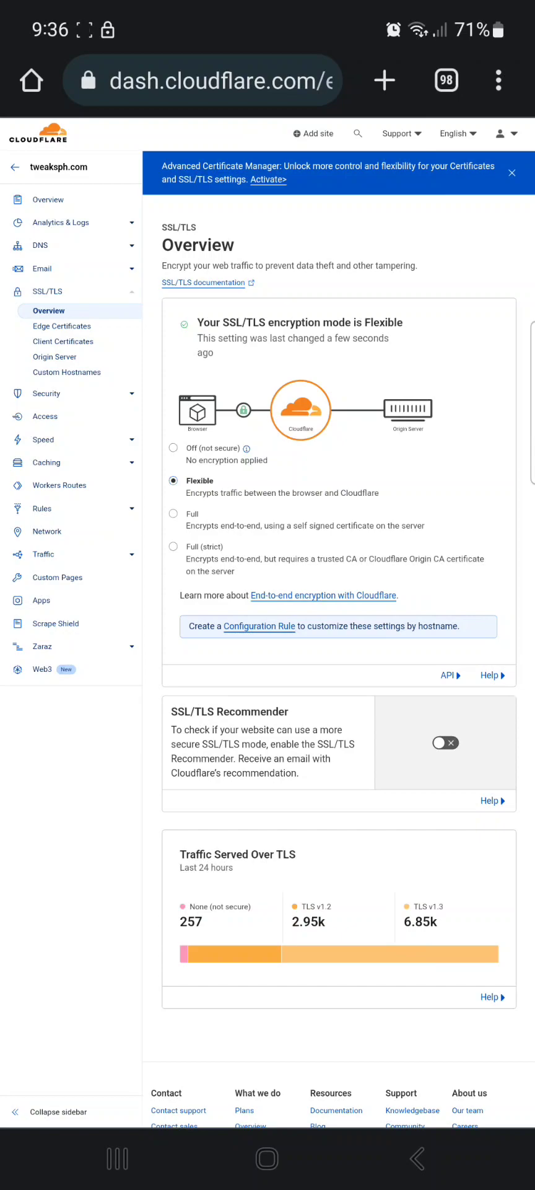
left_click_drag(485, 308, 500, 347)
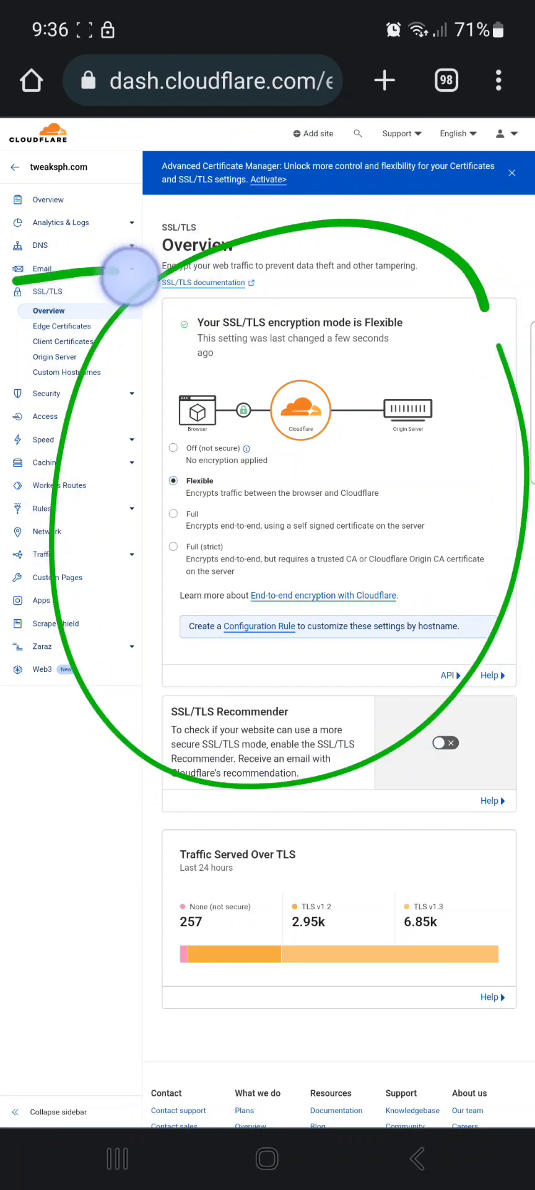
left_click_drag(124, 220, 13, 272)
left_click(177, 124)
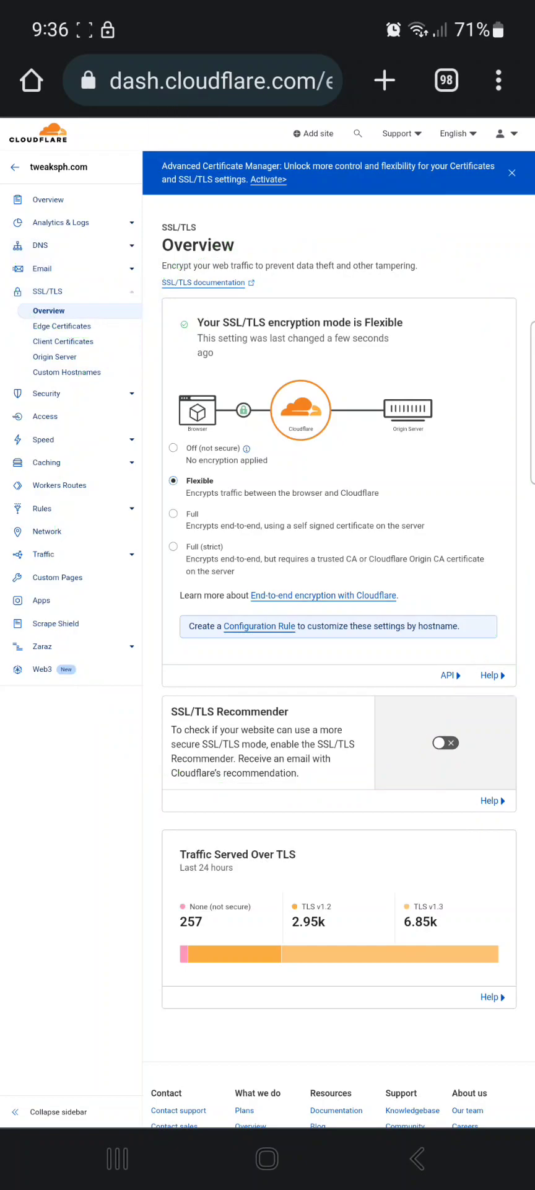
scroll(99, 297, "up", 5)
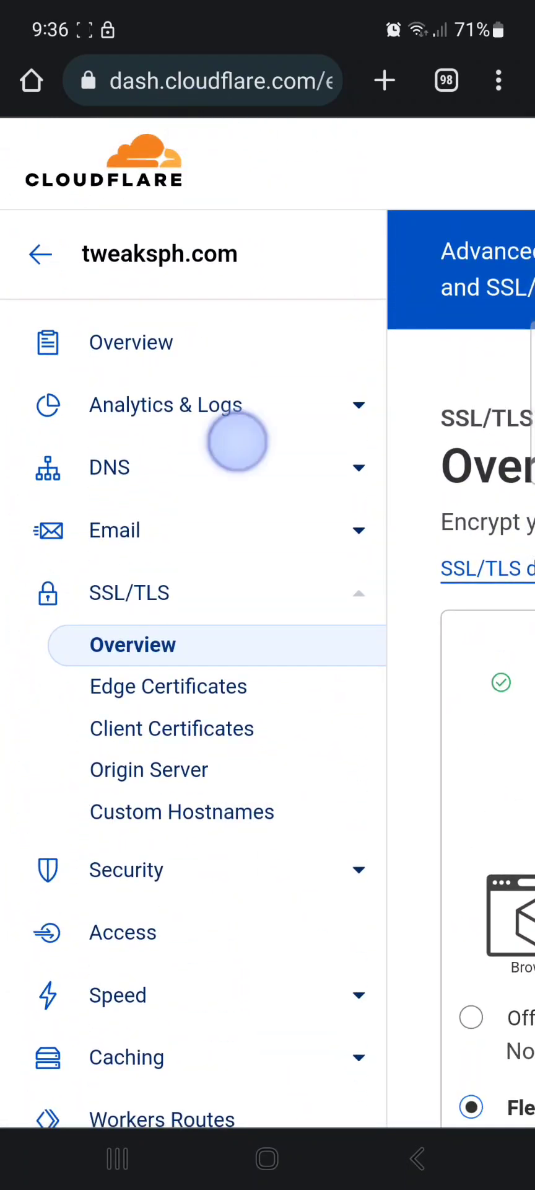
mouse_move(233, 434)
left_mouse_down()
mouse_move(272, 474)
mouse_move(136, 374)
left_mouse_up()
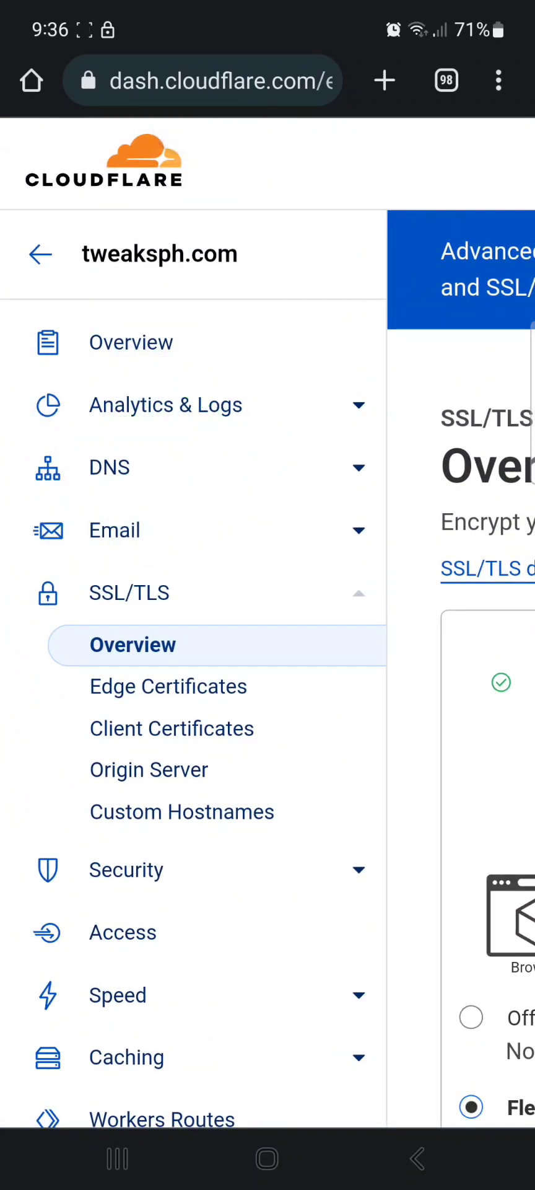
scroll(186, 805, "up", 2)
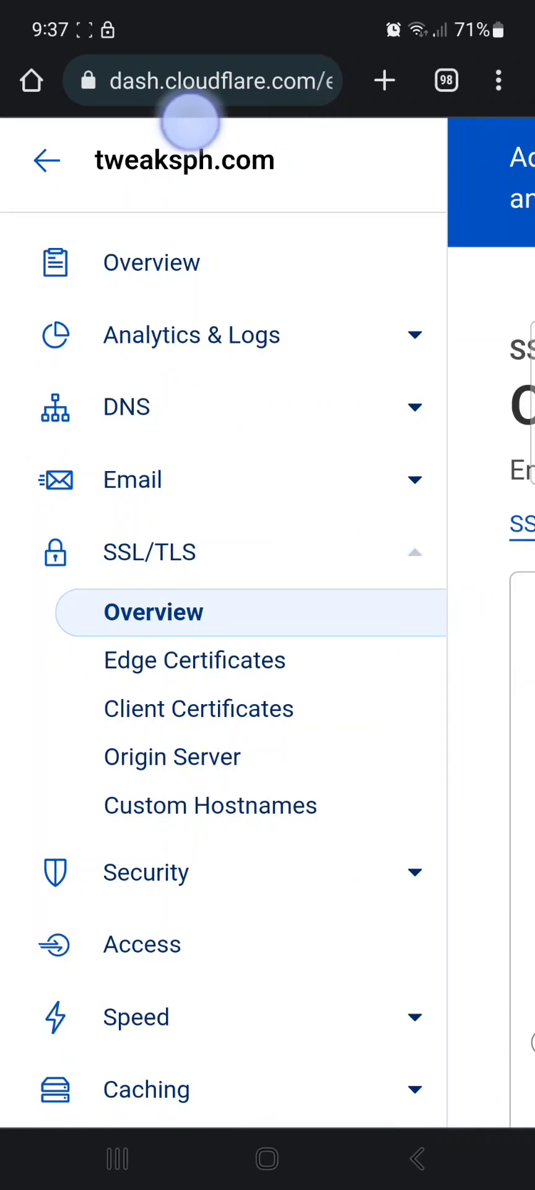
mouse_move(267, 384)
left_mouse_down()
mouse_move(32, 337)
mouse_move(229, 310)
left_mouse_up()
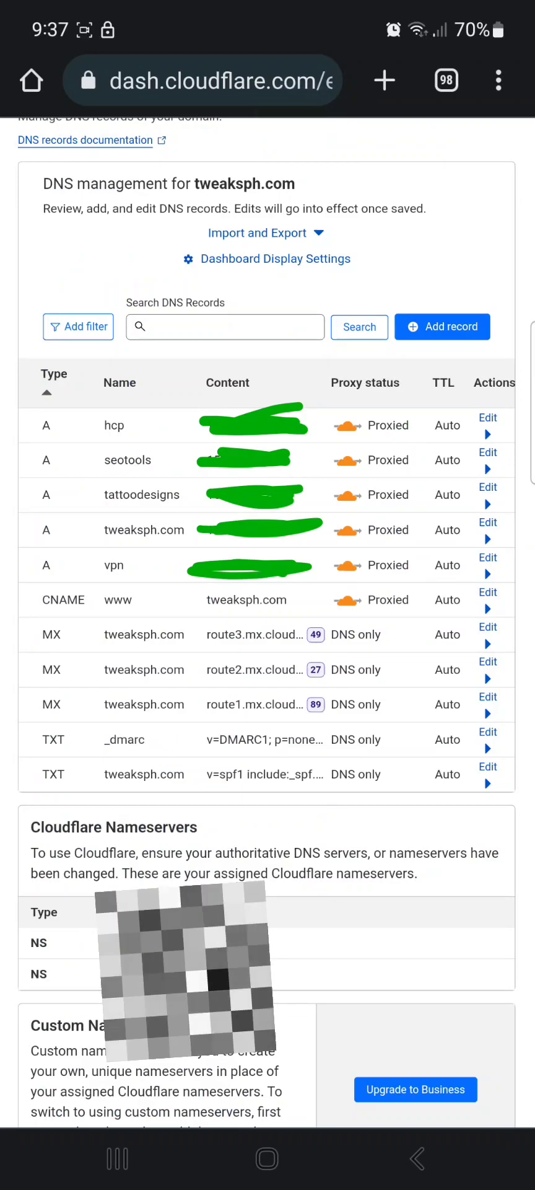
mouse_move(25, 366)
left_mouse_down()
mouse_move(79, 477)
mouse_move(23, 362)
left_mouse_up()
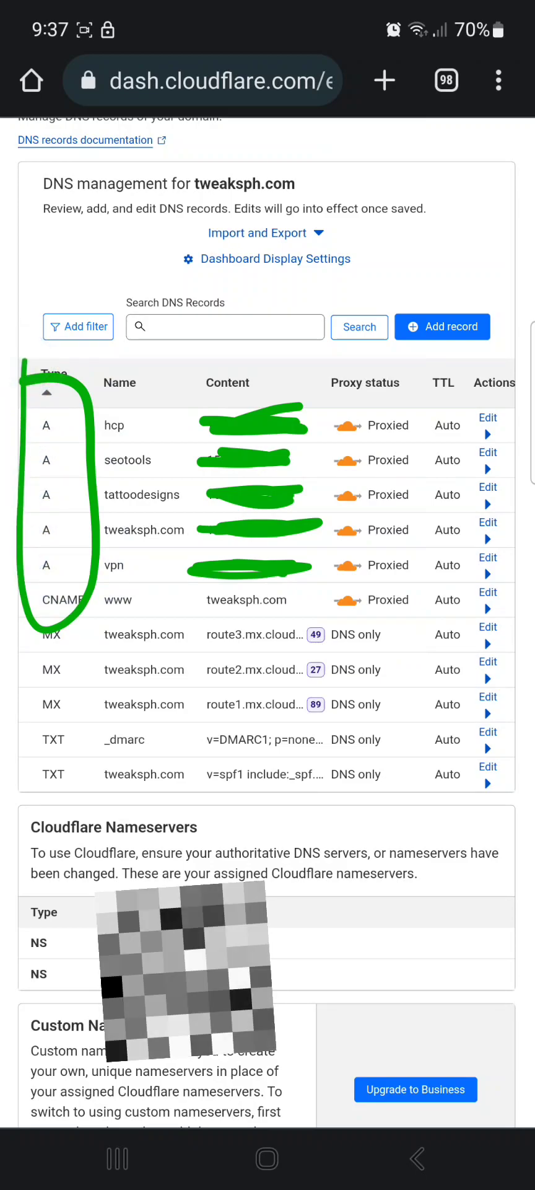
mouse_move(300, 386)
left_mouse_down()
mouse_move(320, 465)
mouse_move(326, 385)
left_mouse_up()
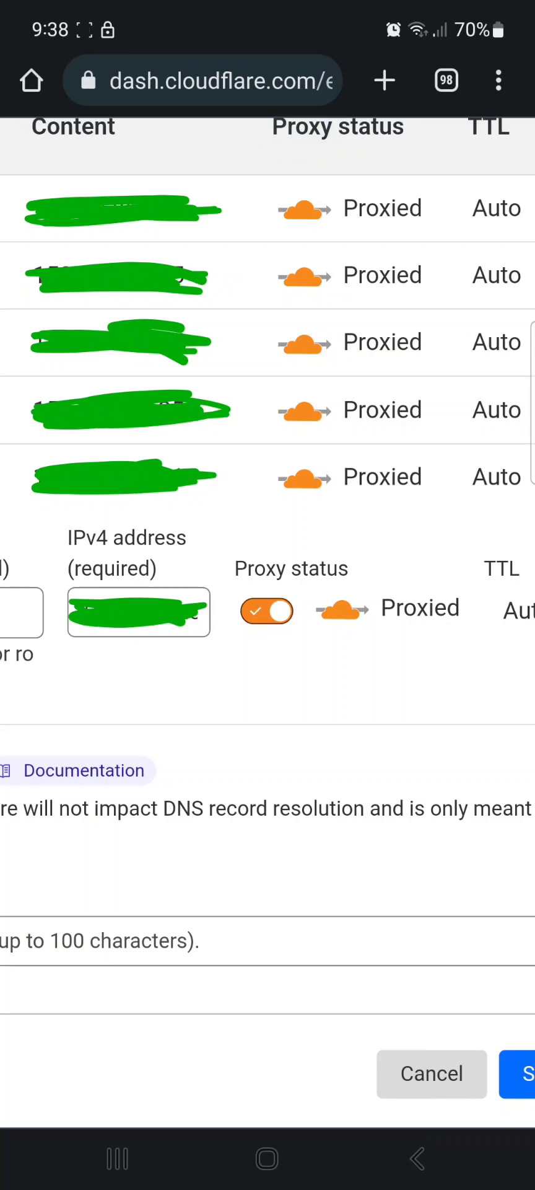
Step: Circle the A record's Proxy status setting, highlighting the DNS only option
mouse_move(316, 577)
left_mouse_down()
mouse_move(212, 662)
mouse_move(233, 562)
left_mouse_up()
left_click_drag(270, 545, 291, 545)
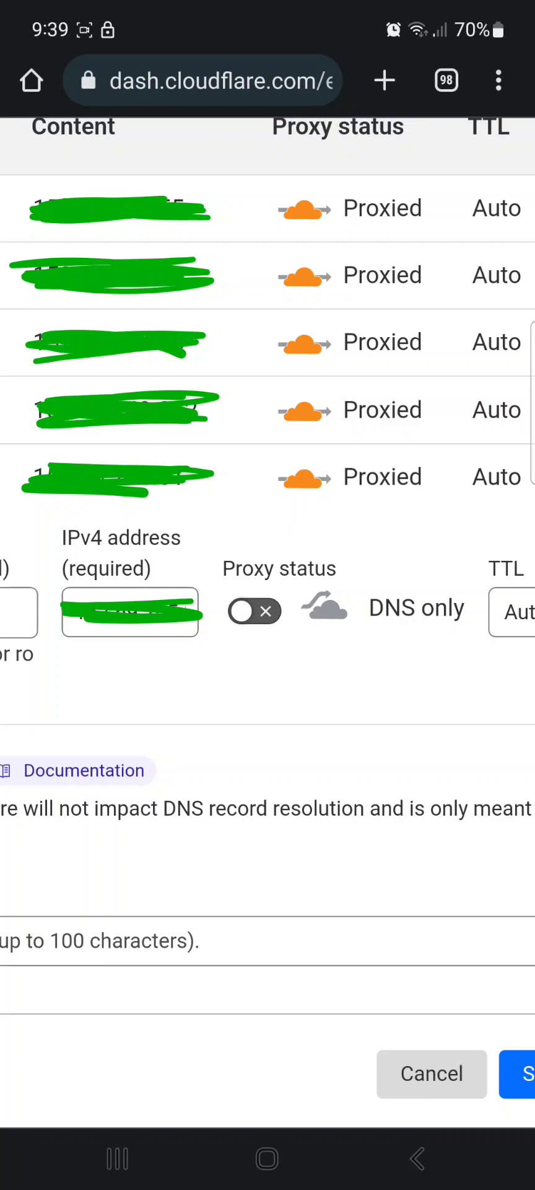
mouse_move(414, 555)
left_mouse_down()
mouse_move(186, 694)
mouse_move(403, 505)
mouse_move(316, 487)
left_mouse_up()
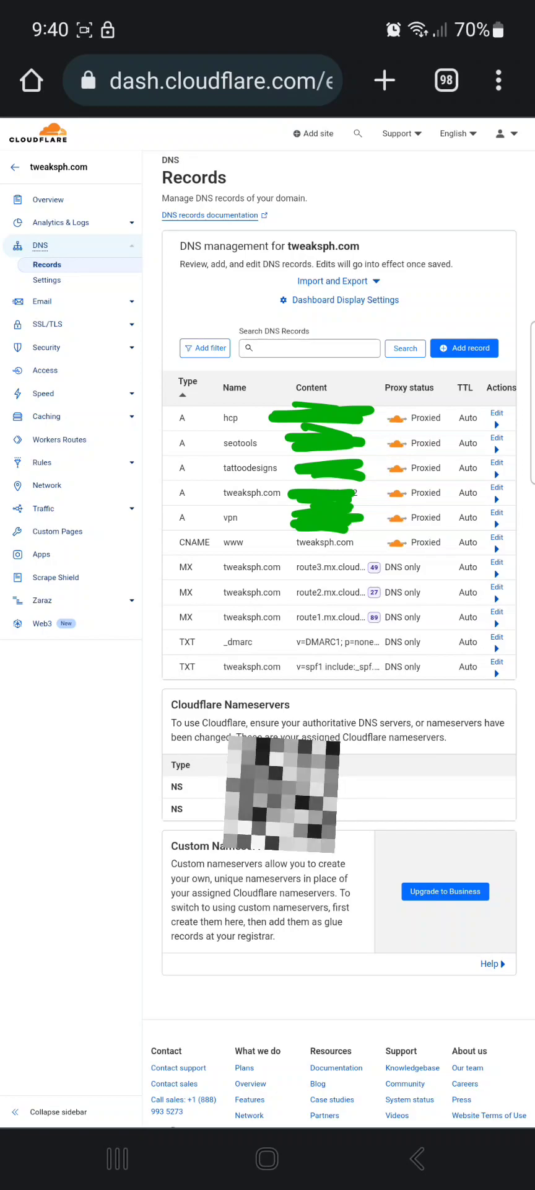
Step: Go back to the SSL/TLS overview showing Flexible mode, changed five minutes ago
left_click(308, 111)
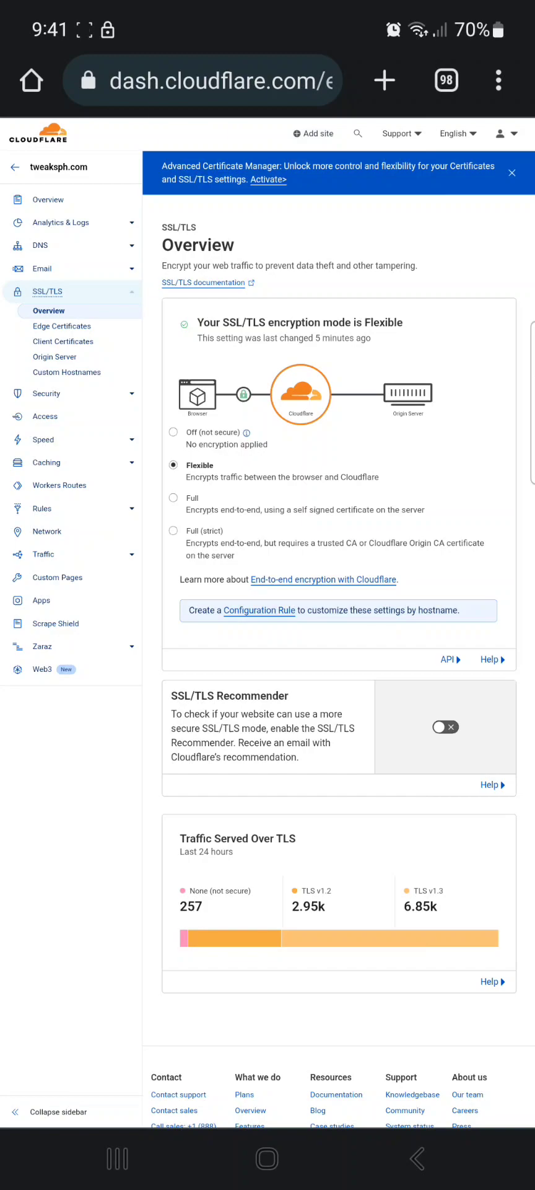
left_click_drag(160, 512, 260, 503)
left_click_drag(160, 554, 276, 549)
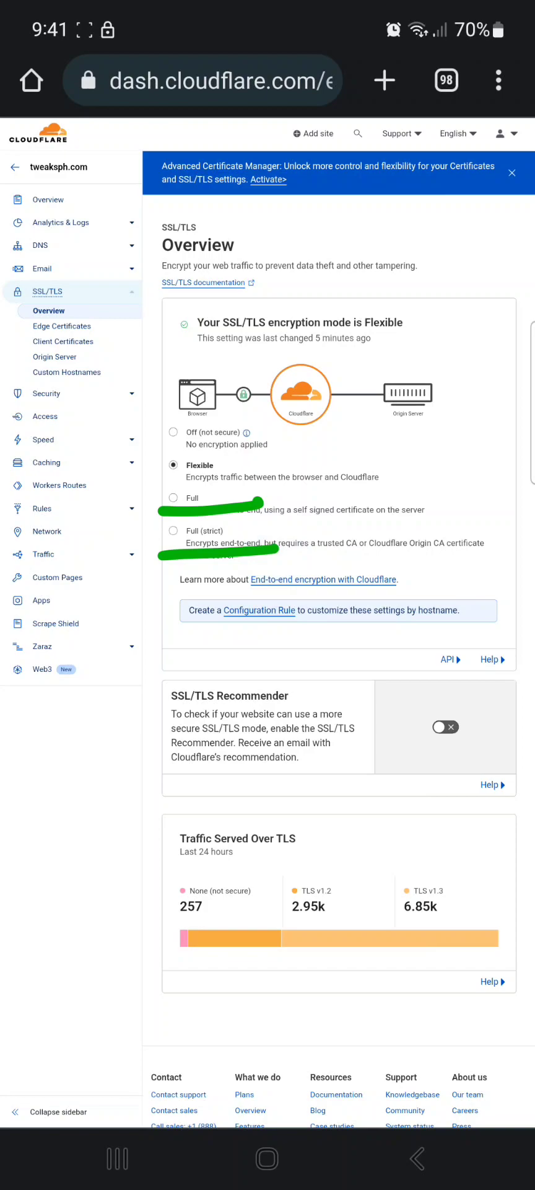
left_click_drag(166, 475, 207, 513)
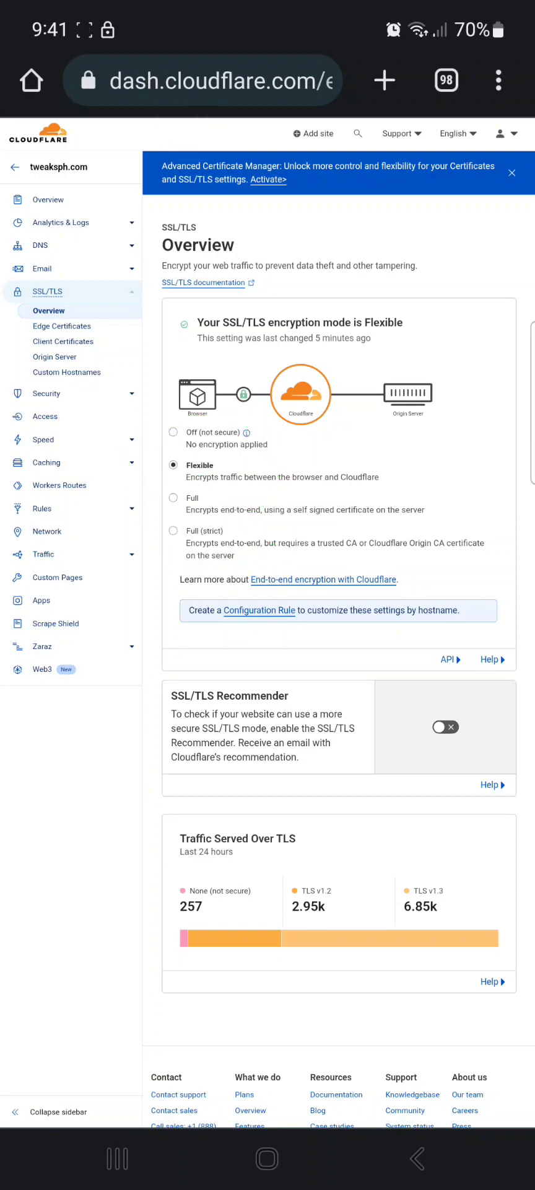
Step: Switch to the tweaksph.com Error 521 tab in Chrome and pull down to reload it
left_click(447, 79)
left_click(139, 365)
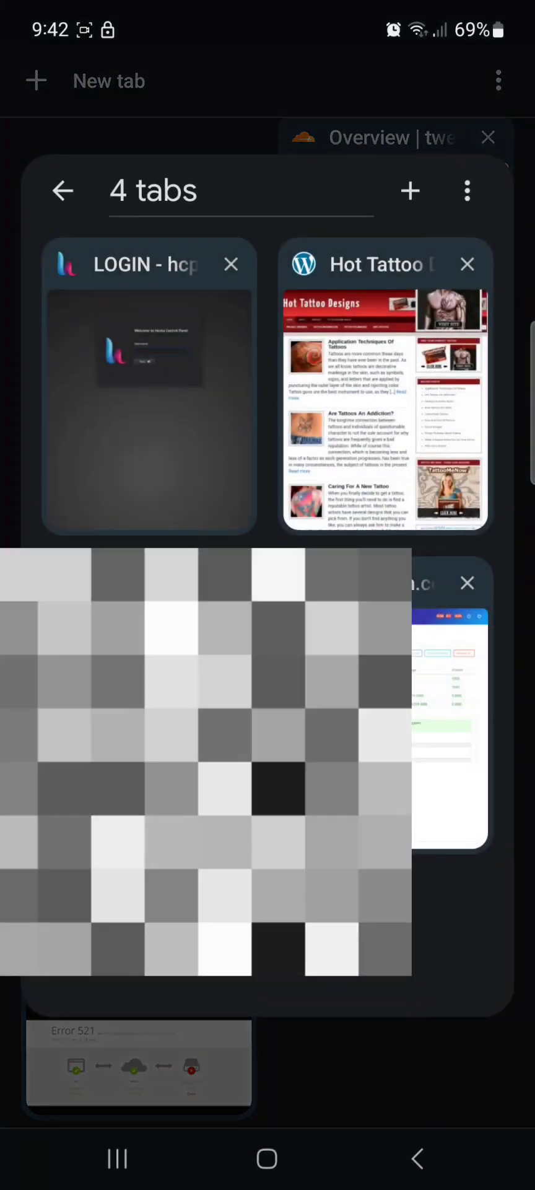
left_click(148, 700)
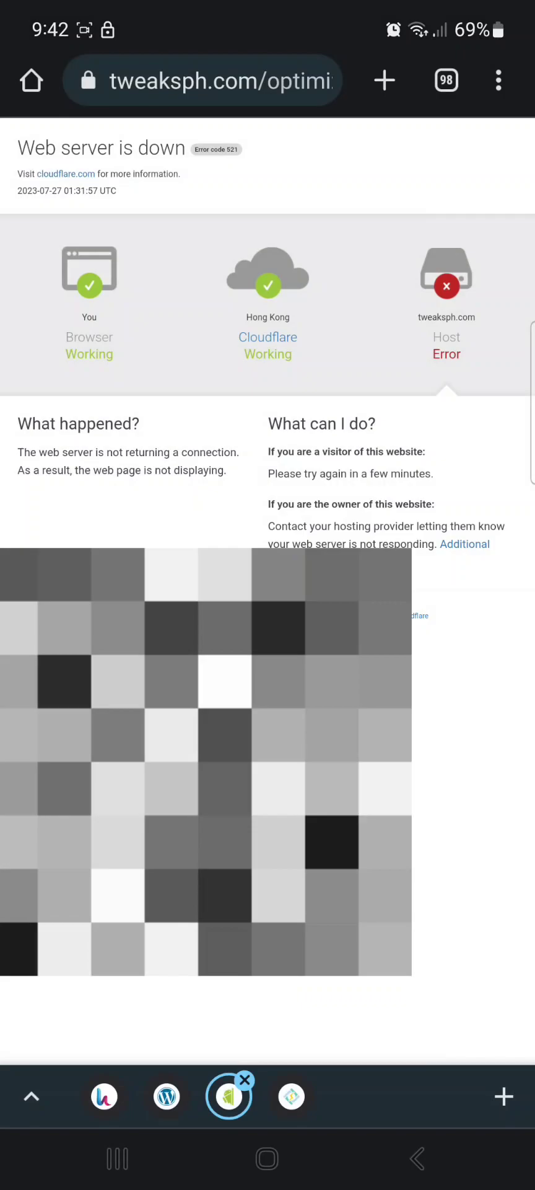
left_click_drag(416, 620, 416, 963)
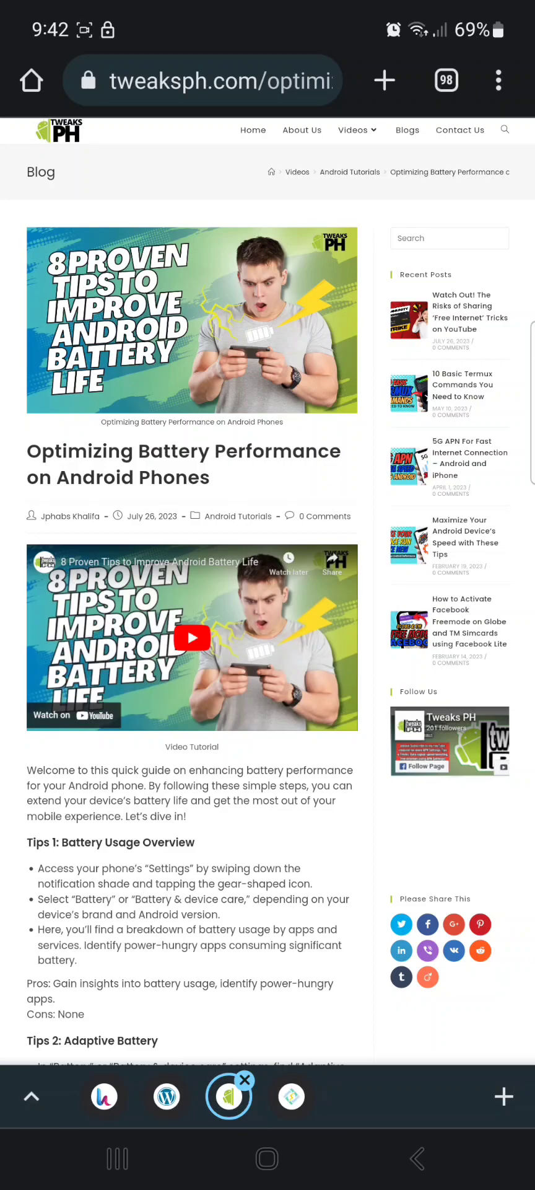
Step: Open the tweaksph.com homepage, 'Welcome to Tweaks PH!', via the site logo
left_click(301, 127)
left_click(301, 124)
left_click(59, 131)
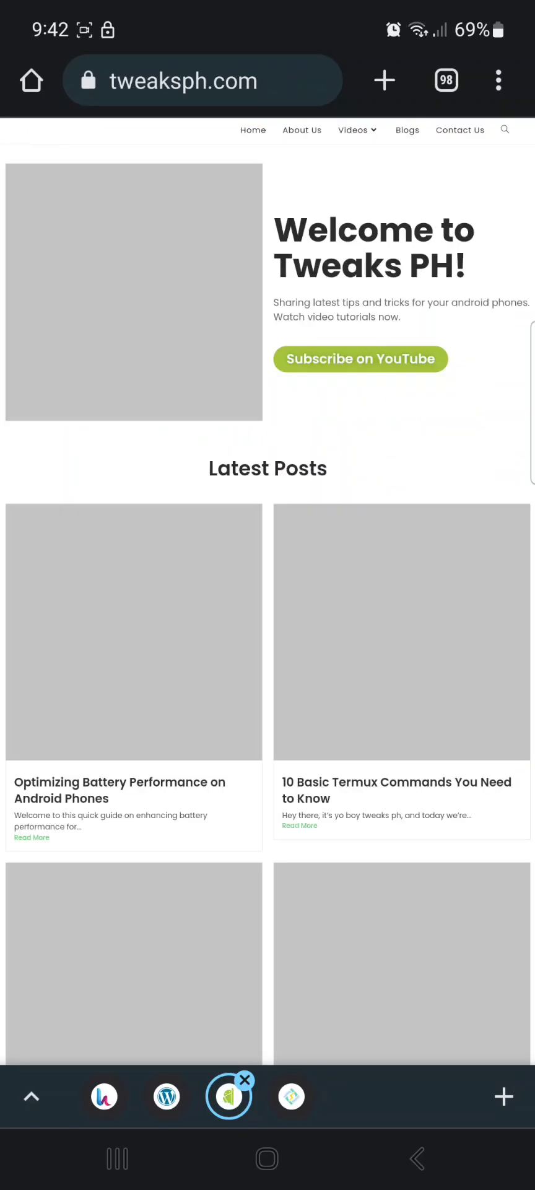
Step: Open and scroll through the 'Optimizing Battery Performance on Android Phones' post
scroll(268, 620, "down", 10)
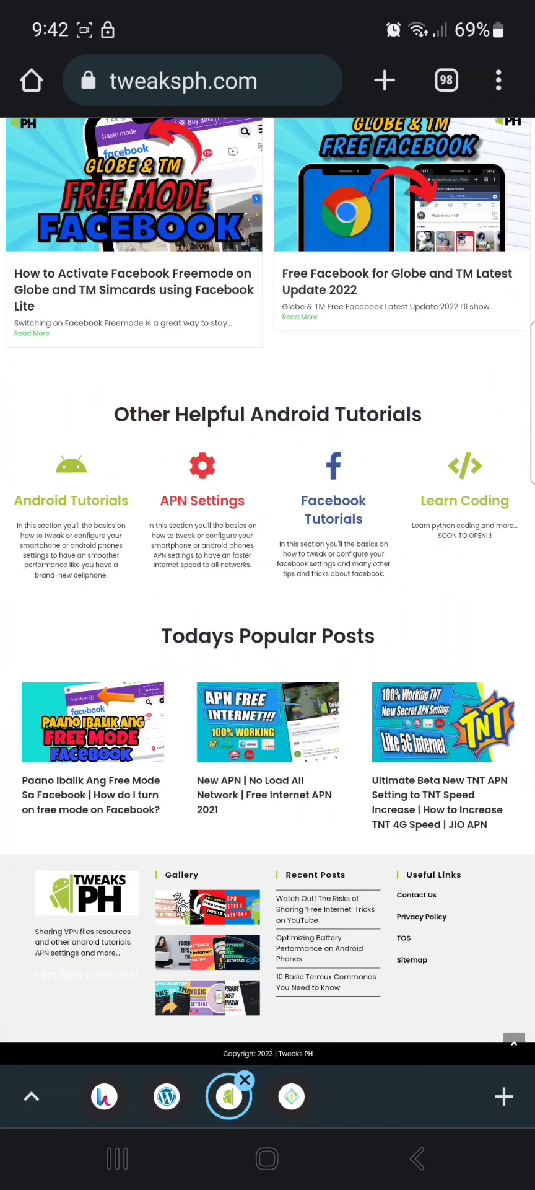
scroll(317, 965, "up", 10)
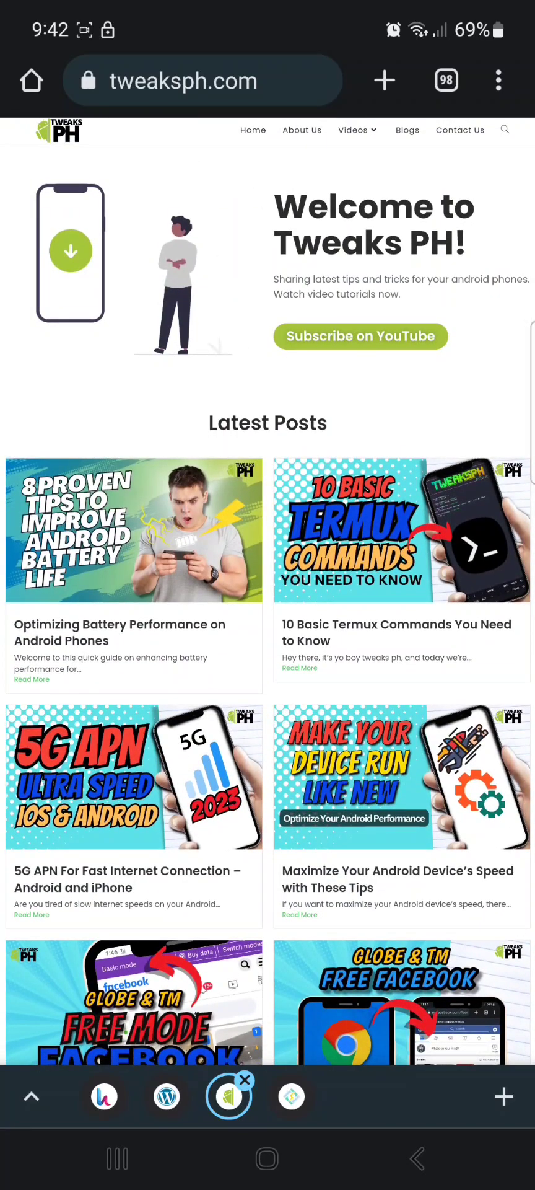
left_click(124, 613)
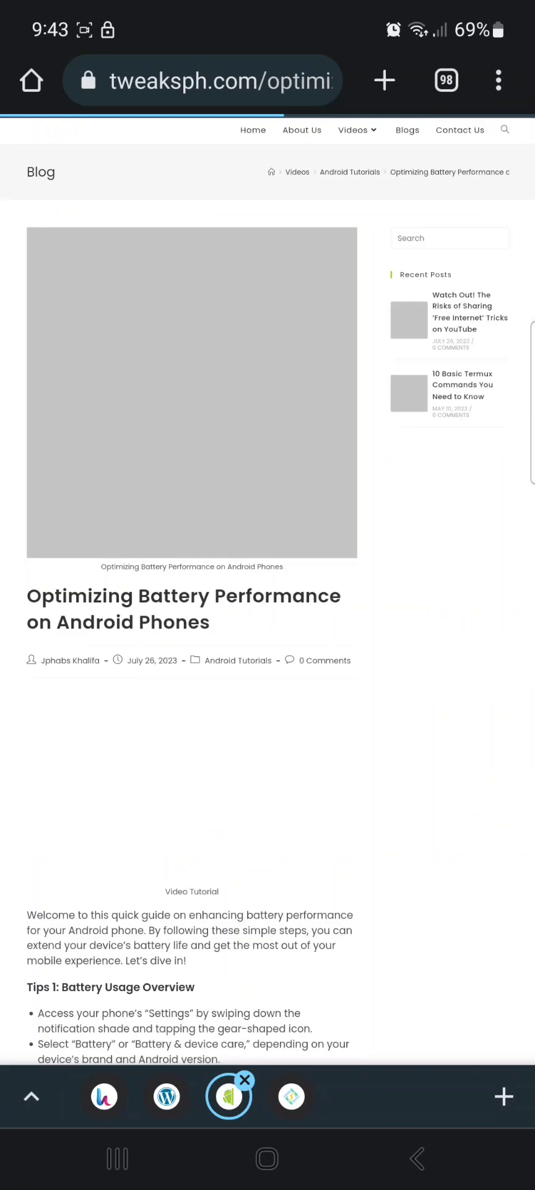
scroll(268, 589, "down", 10)
scroll(268, 588, "down", 5)
left_click(329, 734)
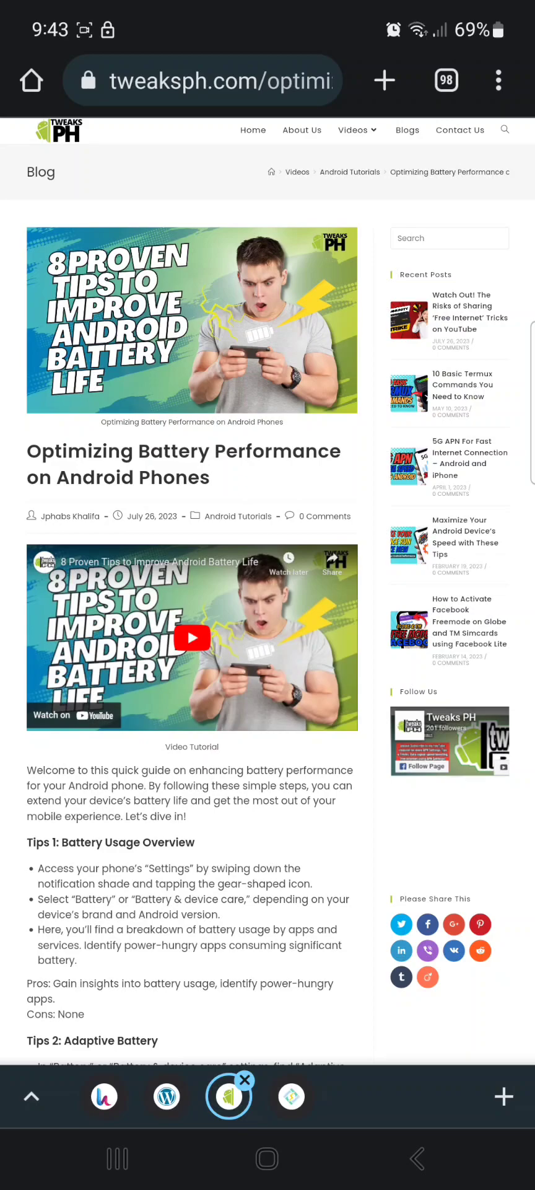
Step: Return to the Cloudflare SSL/TLS overview, encryption mode still Flexible
left_click(301, 124)
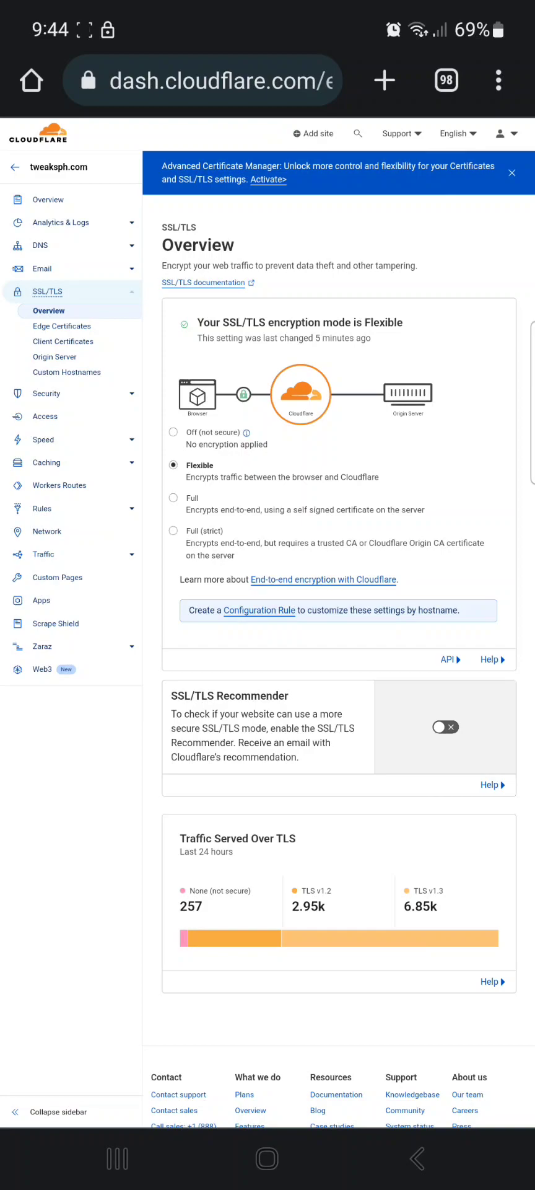
left_click(298, 118)
left_click(299, 106)
left_click(299, 114)
left_click(304, 107)
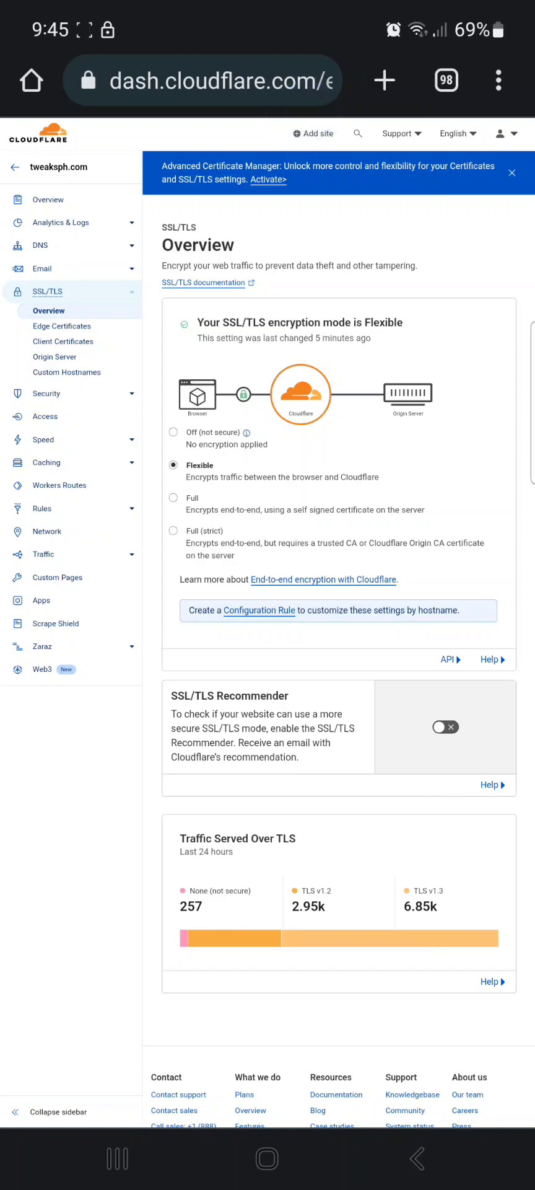